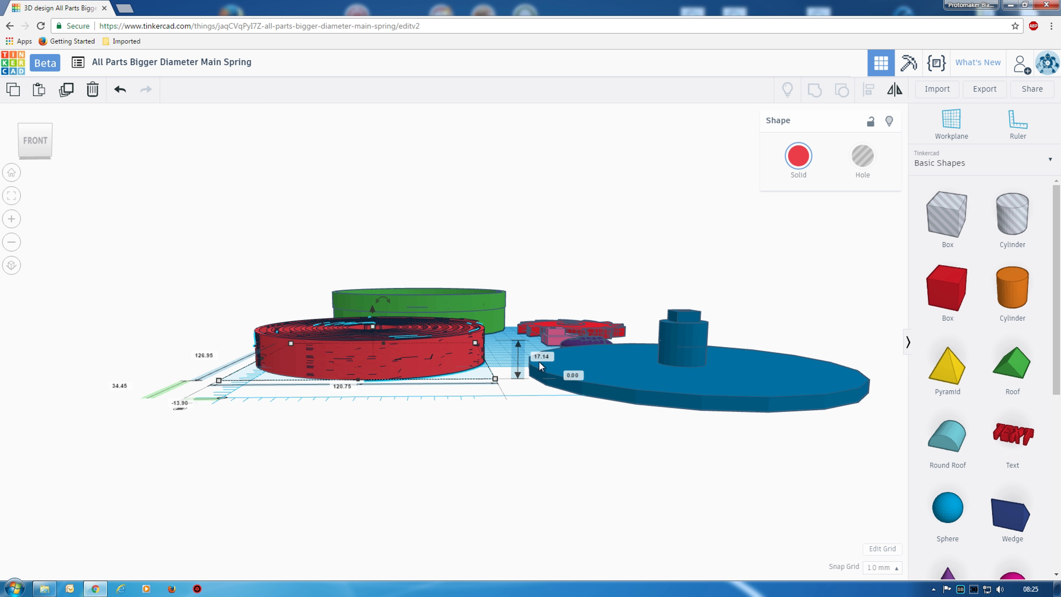
Step: Examine the red spiral main spring from the side and from above, alongside the other starter parts
{"action": "right_click_drag", "start_coordinate": [524, 398], "coordinate": [563, 497]}
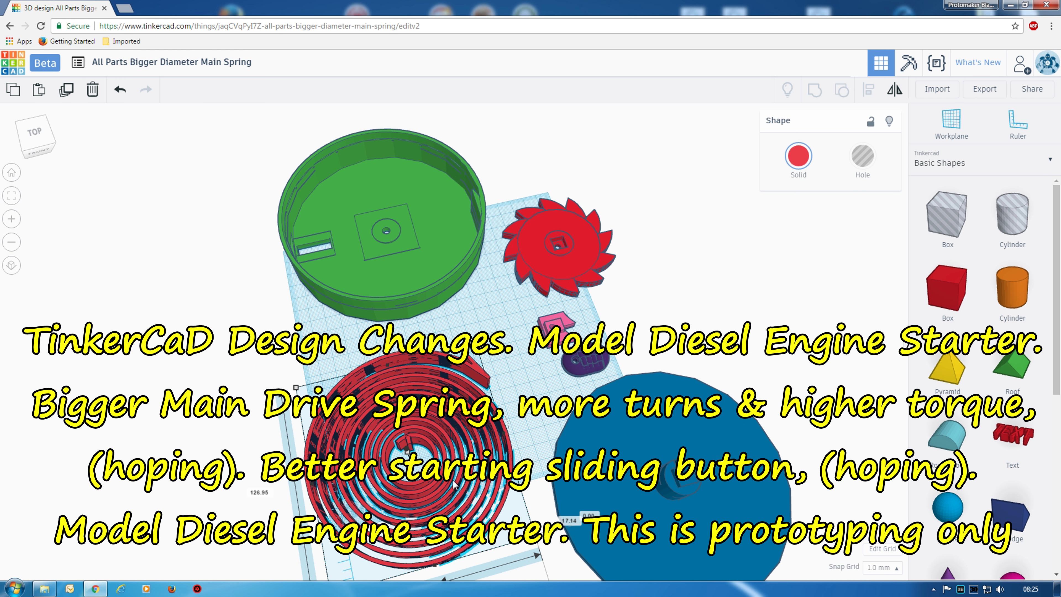
{"action": "scroll", "coordinate": [568, 361], "scroll_direction": "up", "scroll_amount": 4}
{"action": "right_click_drag", "start_coordinate": [456, 480], "coordinate": [476, 359]}
{"action": "scroll", "coordinate": [478, 360], "scroll_direction": "down", "scroll_amount": 6}
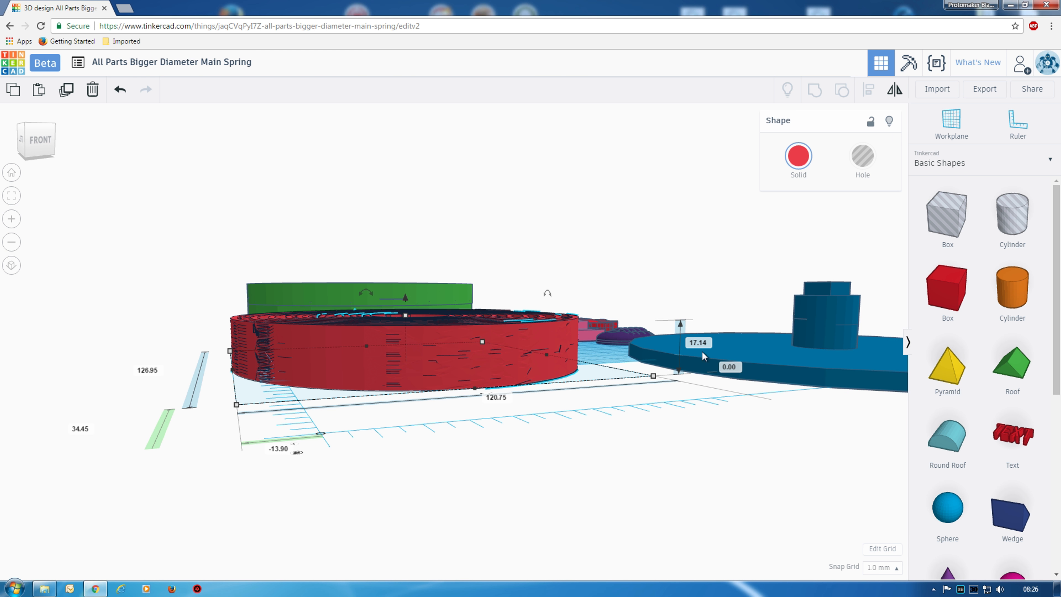
{"action": "right_click_drag", "start_coordinate": [672, 366], "coordinate": [672, 485]}
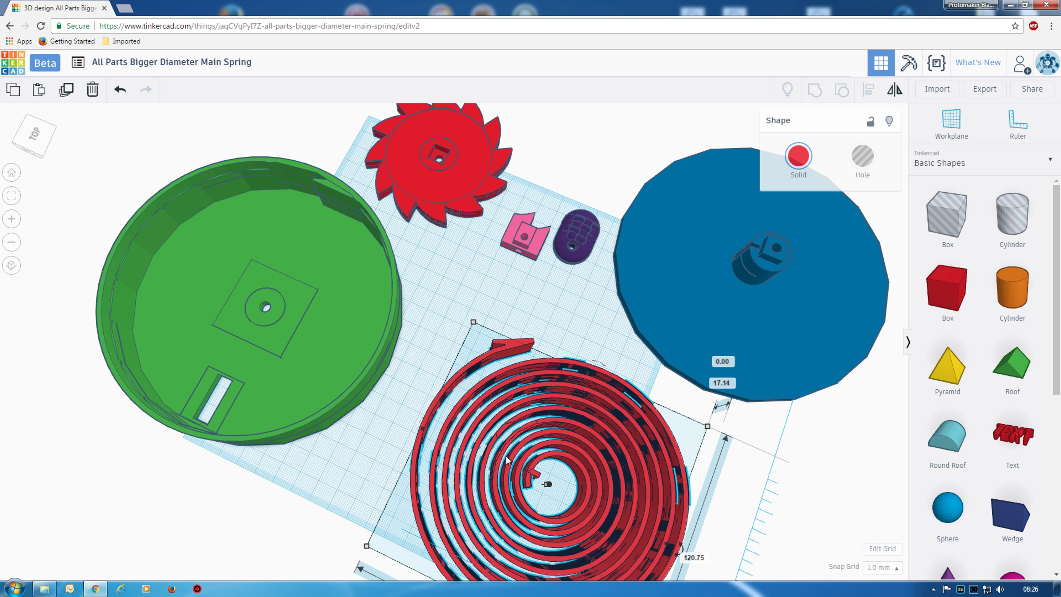
{"action": "right_click_drag", "start_coordinate": [595, 441], "coordinate": [690, 466]}
{"action": "scroll", "coordinate": [687, 466], "scroll_direction": "up", "scroll_amount": 5}
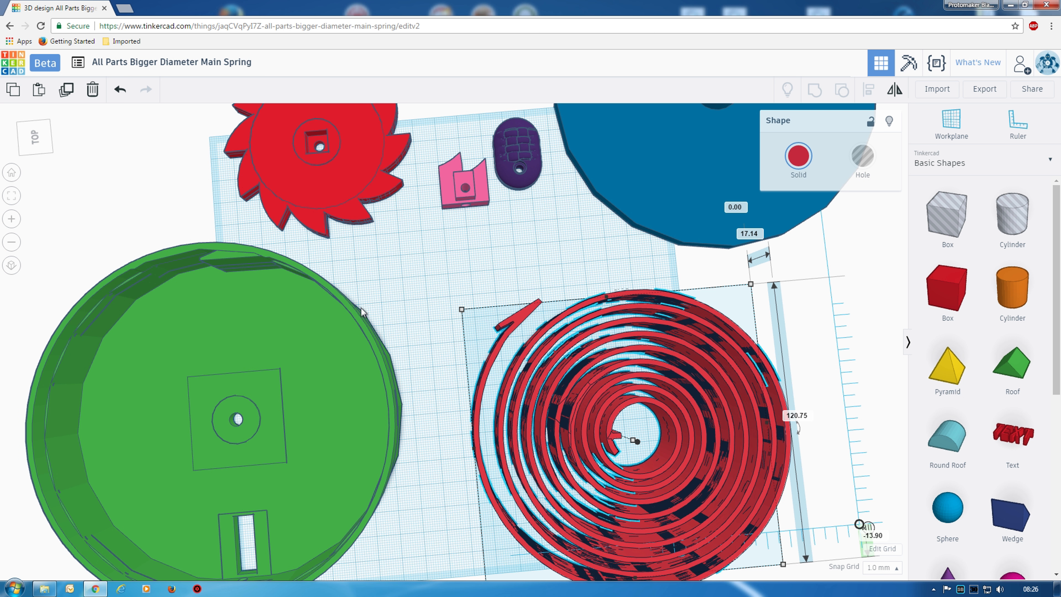
{"action": "scroll", "coordinate": [363, 310], "scroll_direction": "down", "scroll_amount": 5}
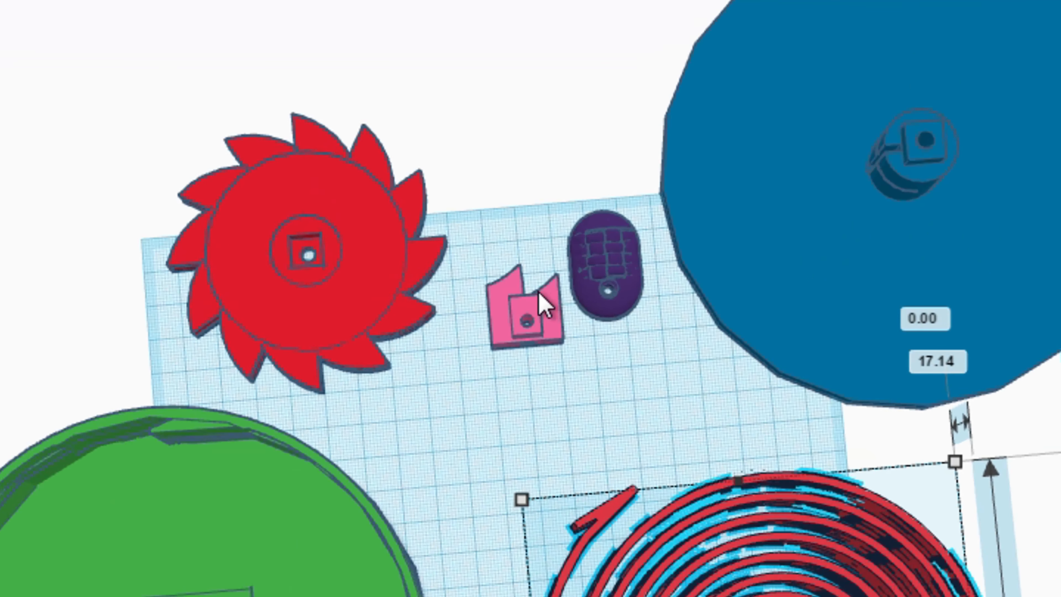
Step: Select the pink pawl and inspect it together with the green housing's slot, from above and from underneath
{"action": "left_click", "coordinate": [549, 303]}
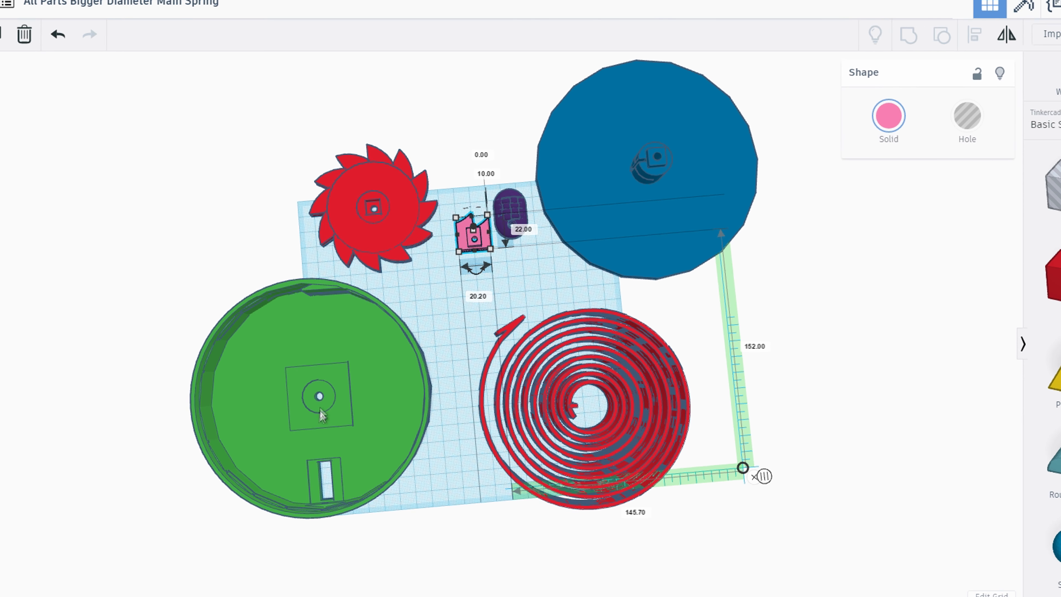
{"action": "right_click_drag", "start_coordinate": [341, 376], "coordinate": [350, 317]}
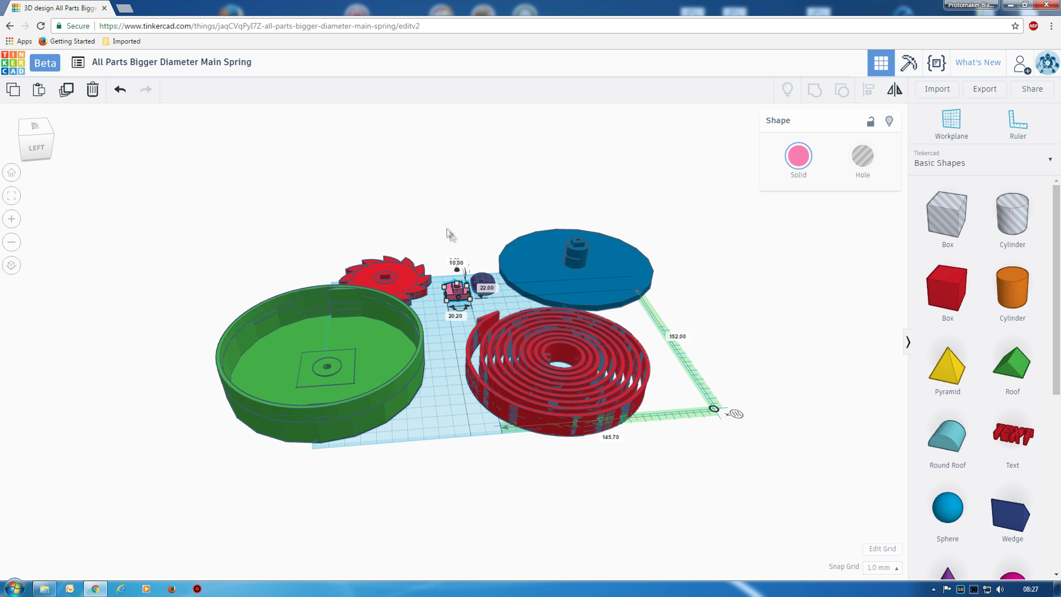
{"action": "right_click_drag", "start_coordinate": [578, 264], "coordinate": [598, 233]}
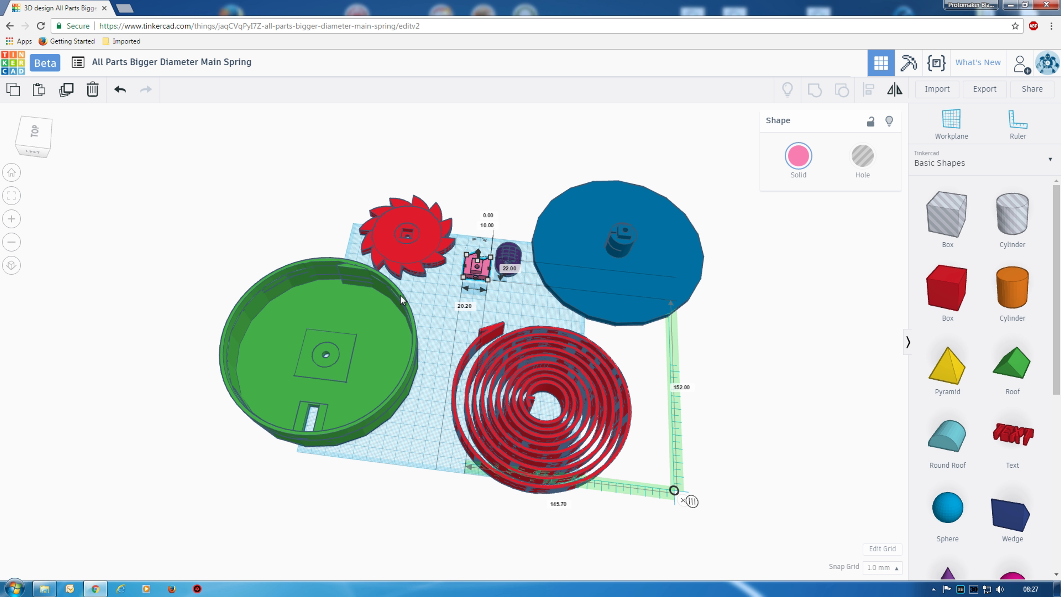
{"action": "right_click_drag", "start_coordinate": [340, 352], "coordinate": [456, 279]}
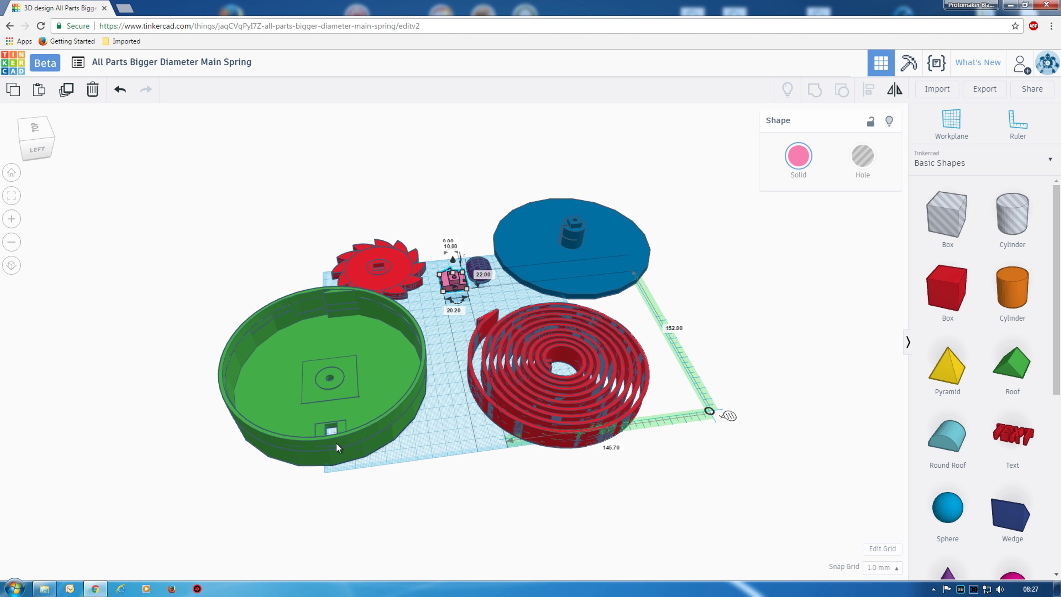
{"action": "right_click_drag", "start_coordinate": [338, 438], "coordinate": [424, 462]}
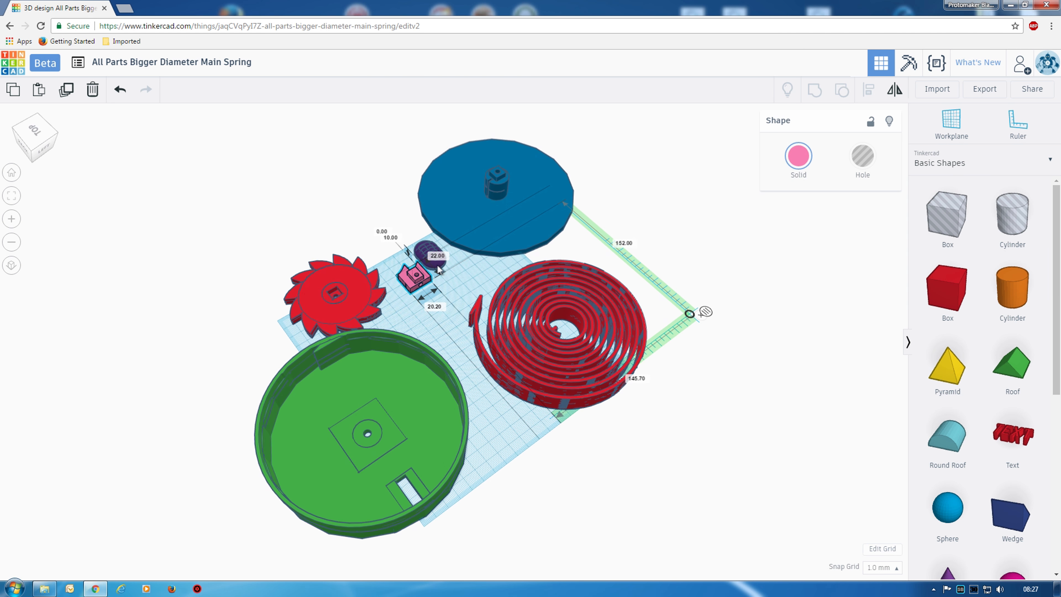
{"action": "right_click_drag", "start_coordinate": [502, 505], "coordinate": [456, 268]}
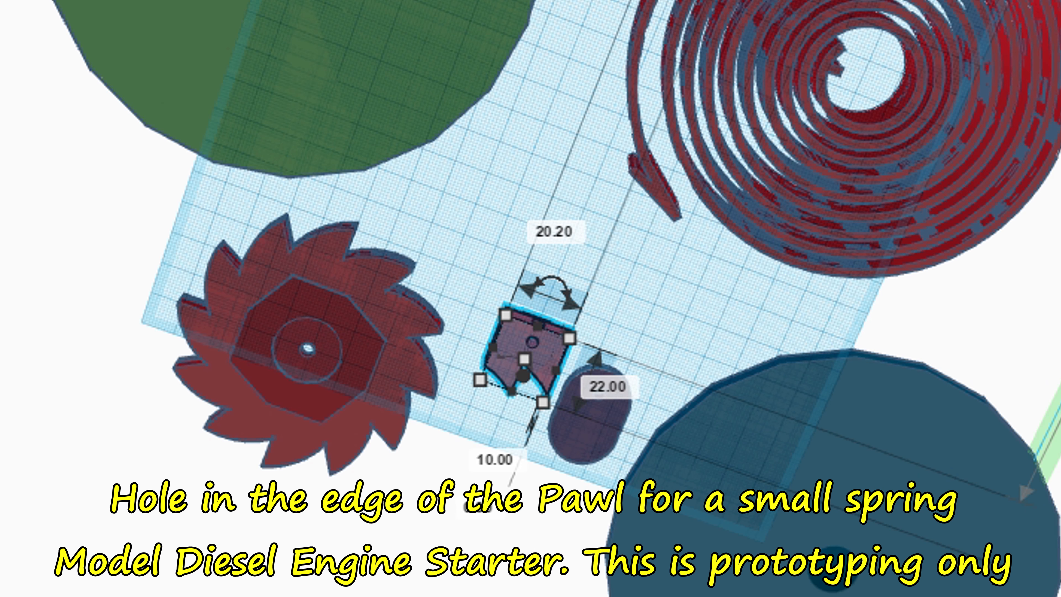
{"action": "right_click_drag", "start_coordinate": [456, 267], "coordinate": [456, 318]}
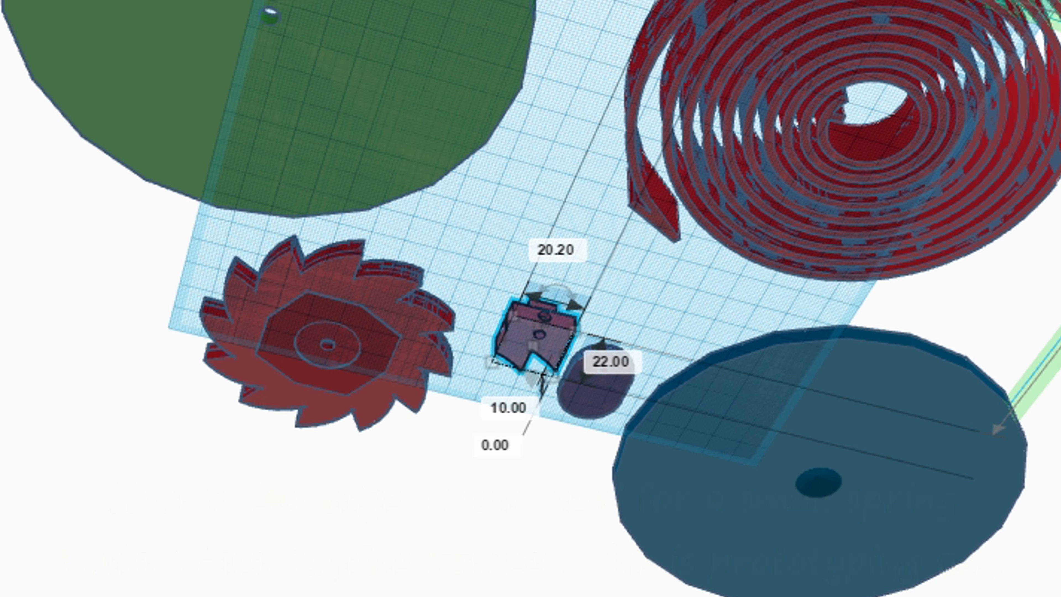
{"action": "right_click_drag", "start_coordinate": [429, 2], "coordinate": [464, 315]}
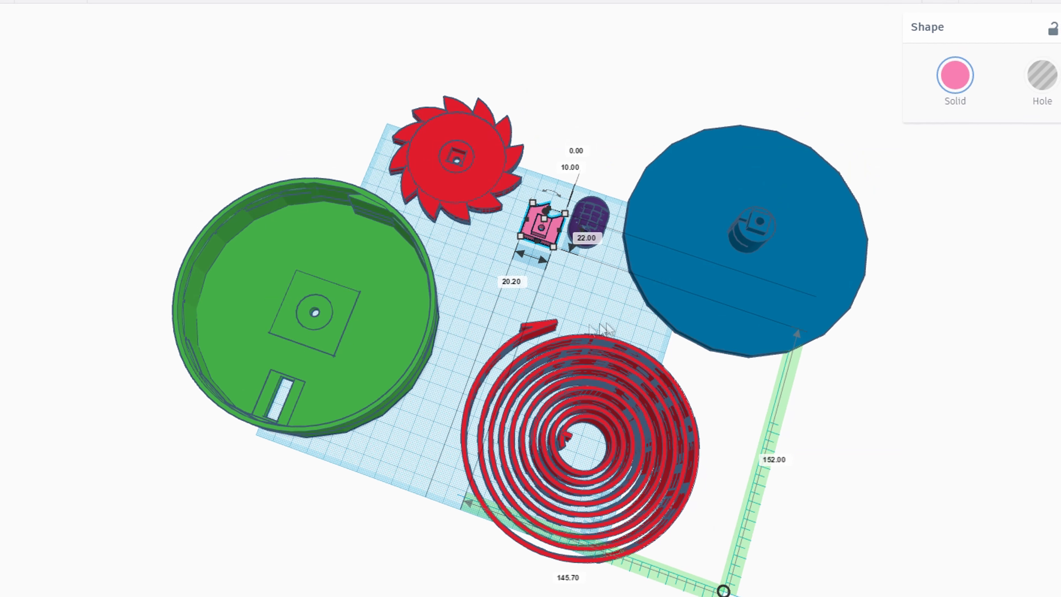
Step: Inspect the blue disc and its central post from above, at an angle and from underneath
{"action": "right_click_drag", "start_coordinate": [738, 286], "coordinate": [775, 312]}
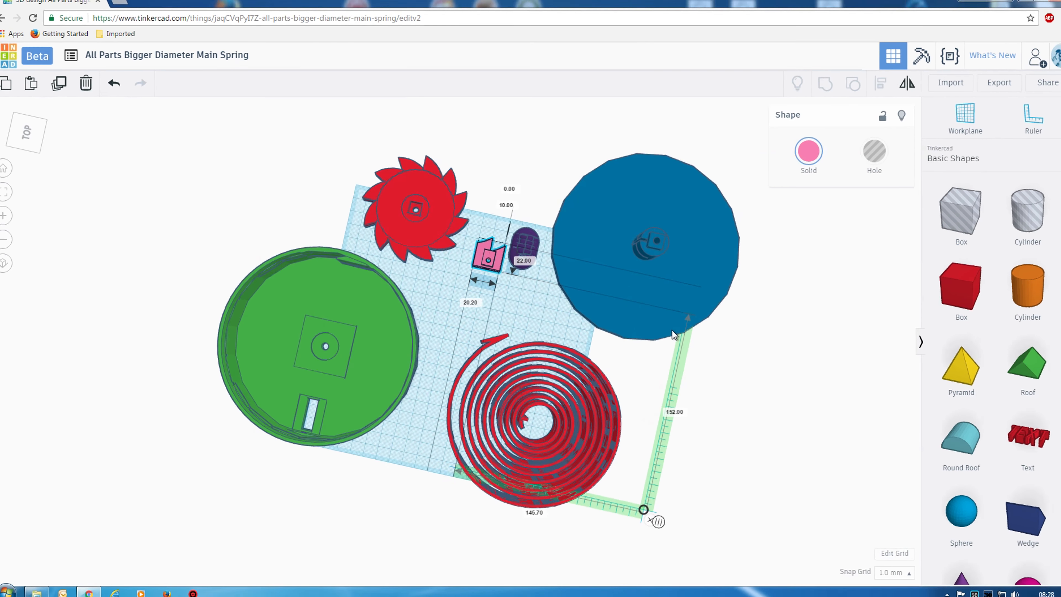
{"action": "right_click_drag", "start_coordinate": [622, 269], "coordinate": [660, 273]}
{"action": "scroll", "coordinate": [662, 272], "scroll_direction": "up", "scroll_amount": 2}
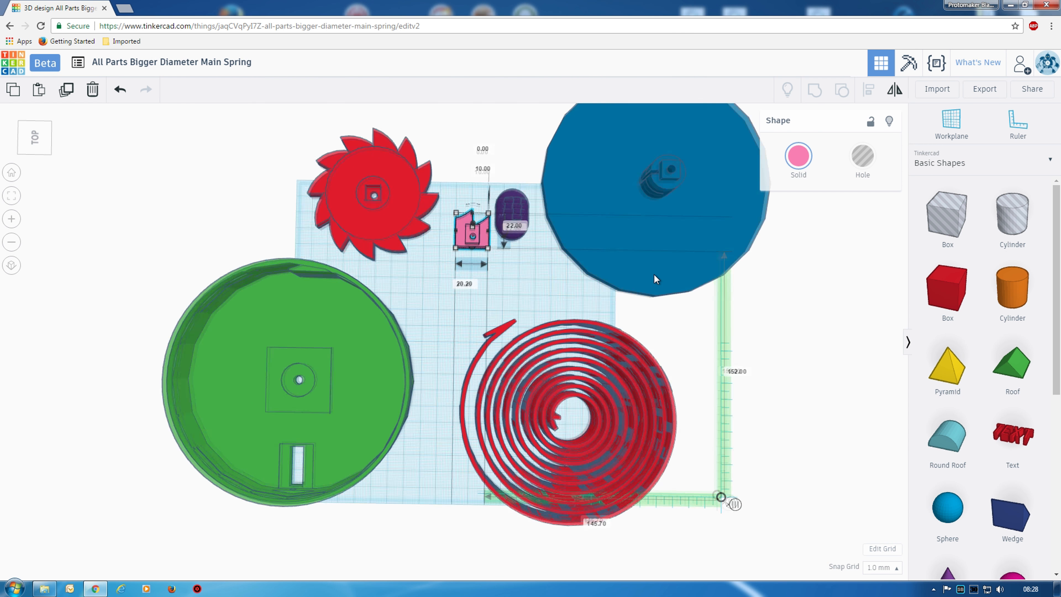
{"action": "scroll", "coordinate": [654, 274], "scroll_direction": "up", "scroll_amount": 2}
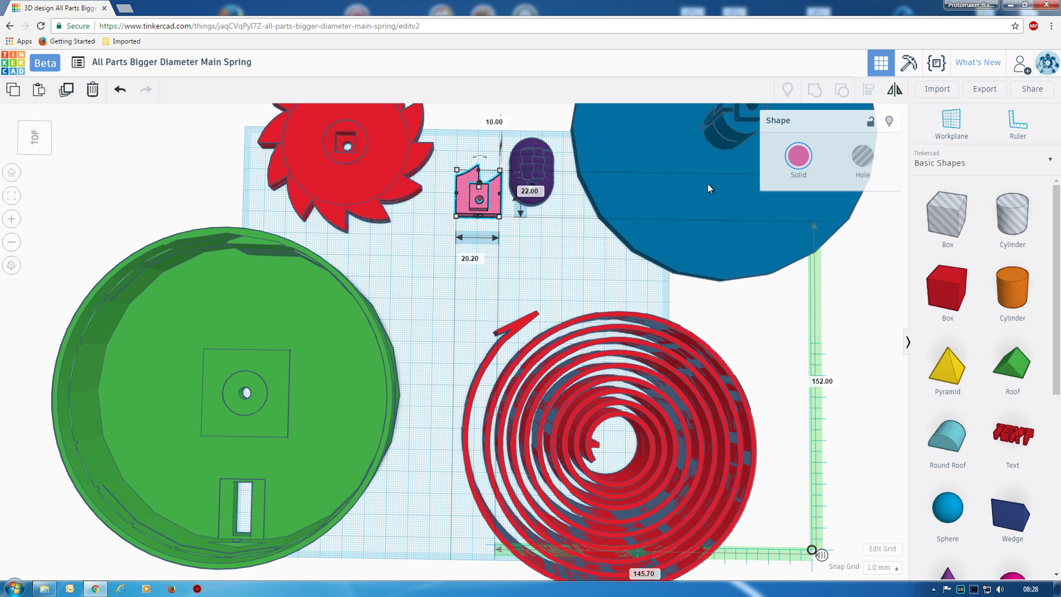
{"action": "middle_click_drag", "start_coordinate": [715, 234], "coordinate": [696, 388]}
{"action": "right_click_drag", "start_coordinate": [697, 388], "coordinate": [701, 328]}
{"action": "scroll", "coordinate": [702, 330], "scroll_direction": "down", "scroll_amount": 5}
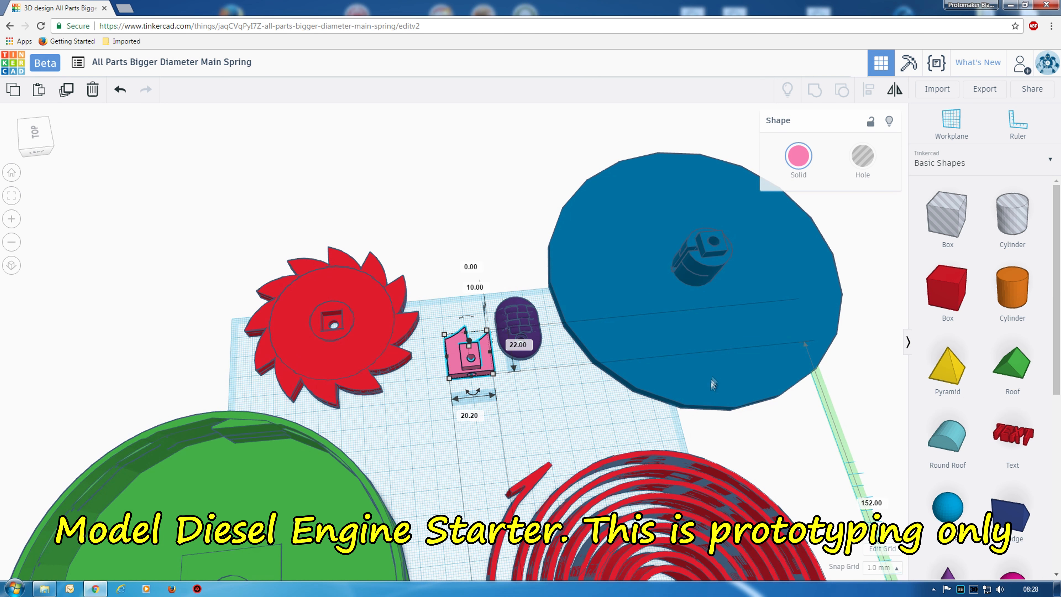
{"action": "right_click_drag", "start_coordinate": [570, 499], "coordinate": [544, 517]}
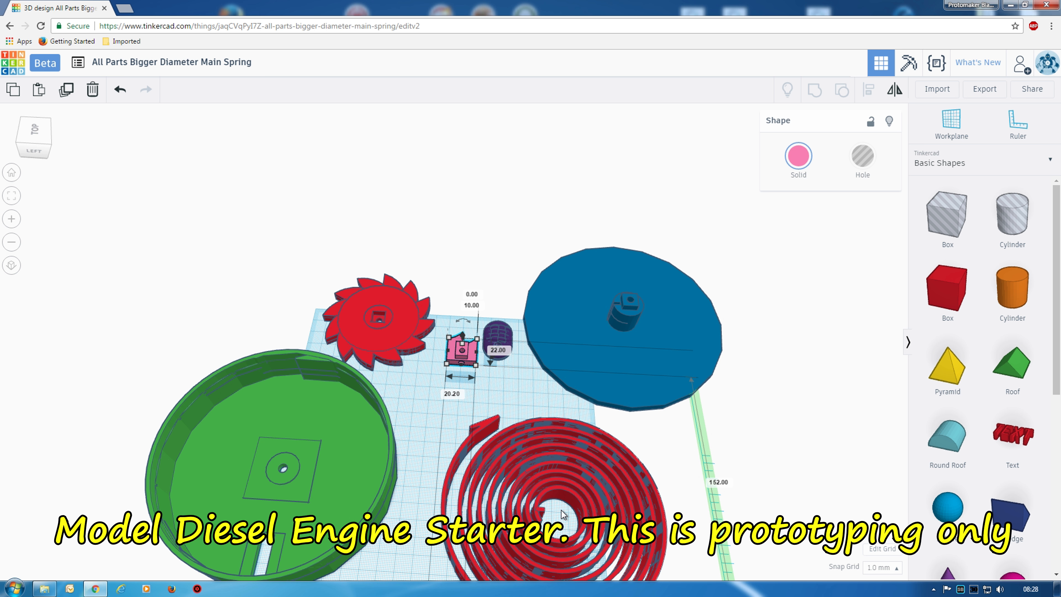
{"action": "scroll", "coordinate": [562, 513], "scroll_direction": "down", "scroll_amount": 3}
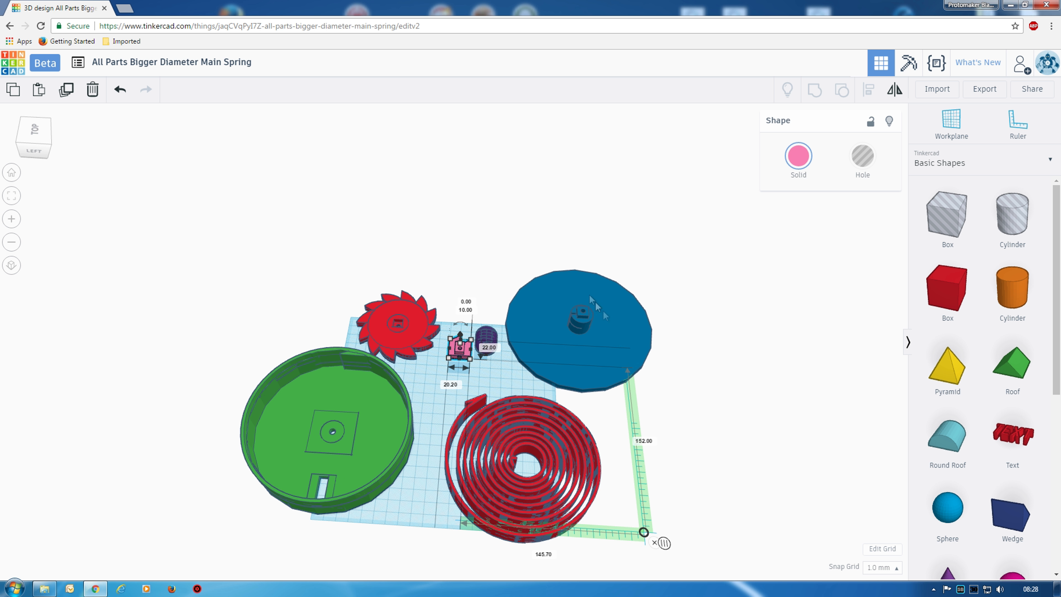
{"action": "scroll", "coordinate": [401, 325], "scroll_direction": "up", "scroll_amount": 5}
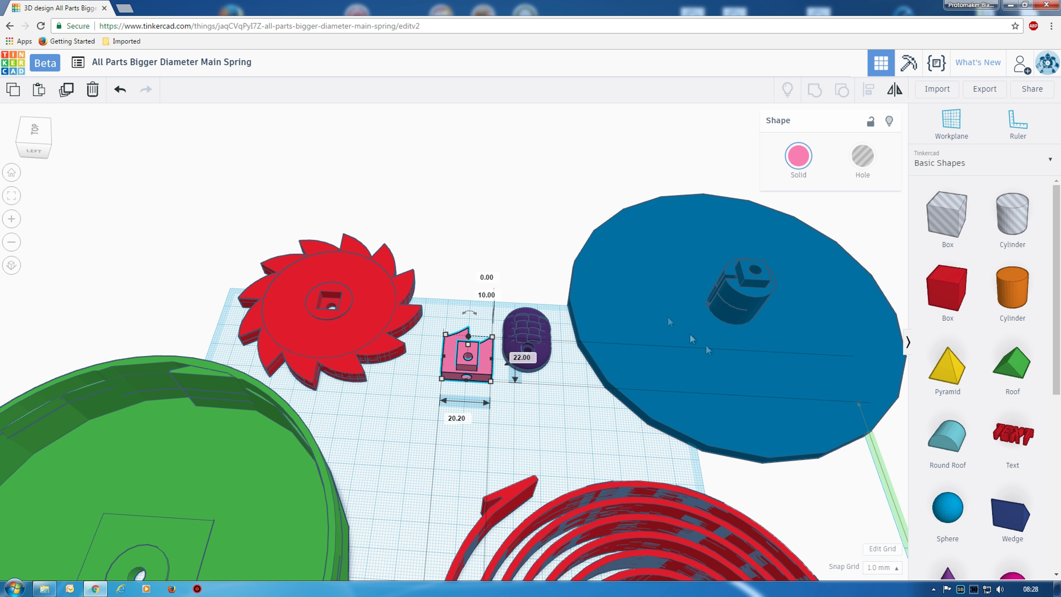
{"action": "scroll", "coordinate": [725, 360], "scroll_direction": "down", "scroll_amount": 4}
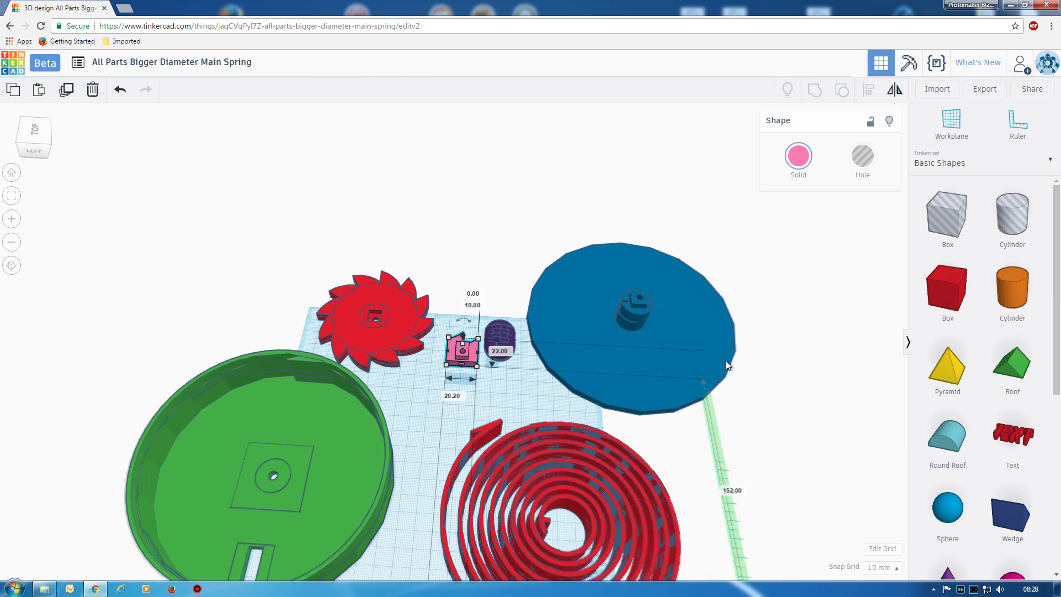
{"action": "right_click_drag", "start_coordinate": [700, 360], "coordinate": [628, 382]}
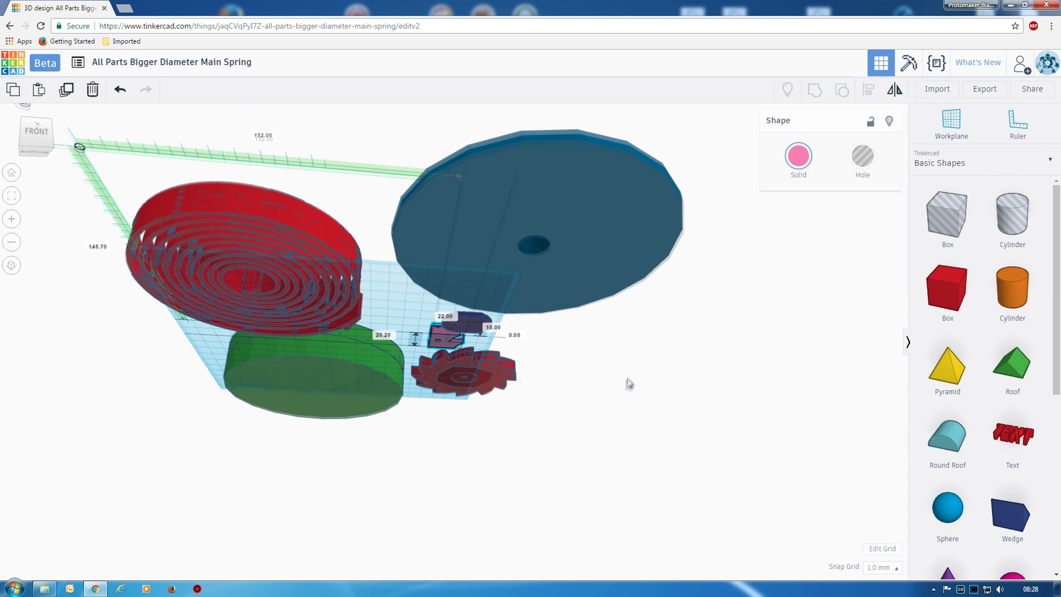
{"action": "right_click_drag", "start_coordinate": [552, 225], "coordinate": [585, 353]}
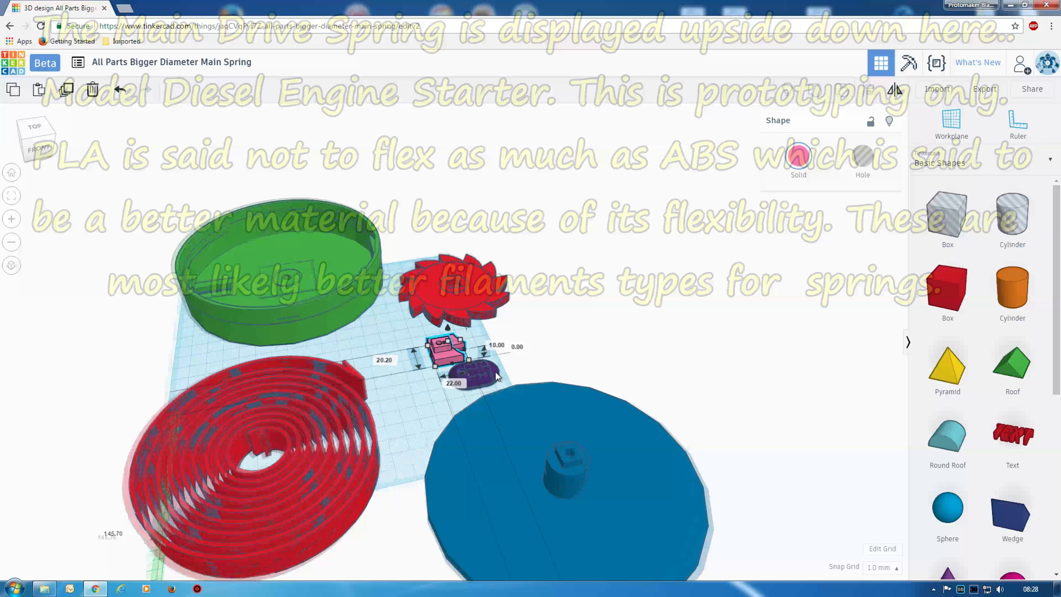
Step: Inspect the purple sliding button and the pink pawl up close, from above and from the side
{"action": "scroll", "coordinate": [496, 372], "scroll_direction": "up", "scroll_amount": 3}
{"action": "scroll", "coordinate": [514, 413], "scroll_direction": "up", "scroll_amount": 5}
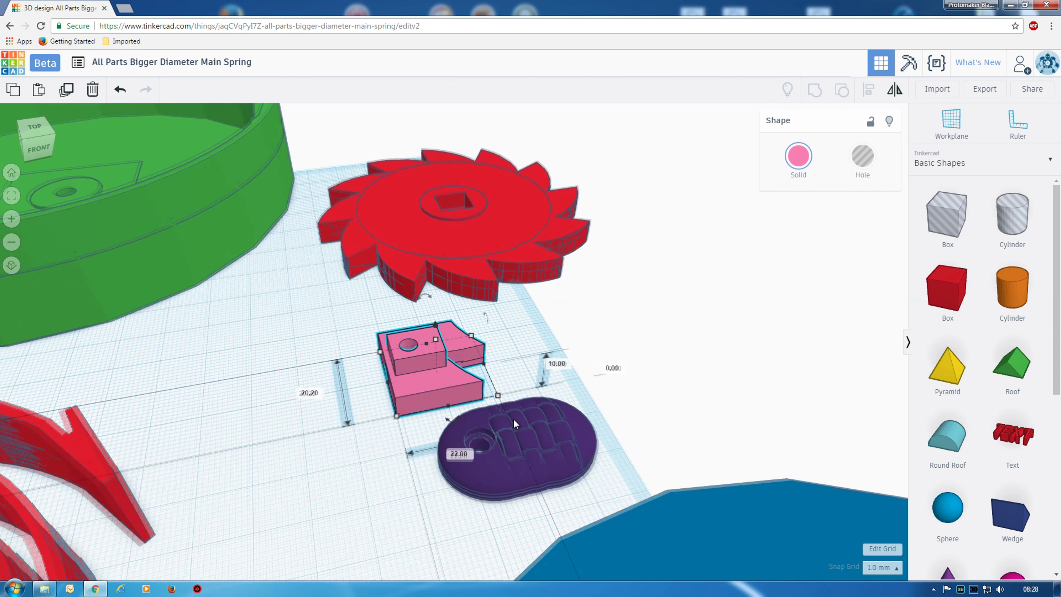
{"action": "right_click_drag", "start_coordinate": [566, 473], "coordinate": [554, 420]}
{"action": "scroll", "coordinate": [554, 420], "scroll_direction": "down", "scroll_amount": 5}
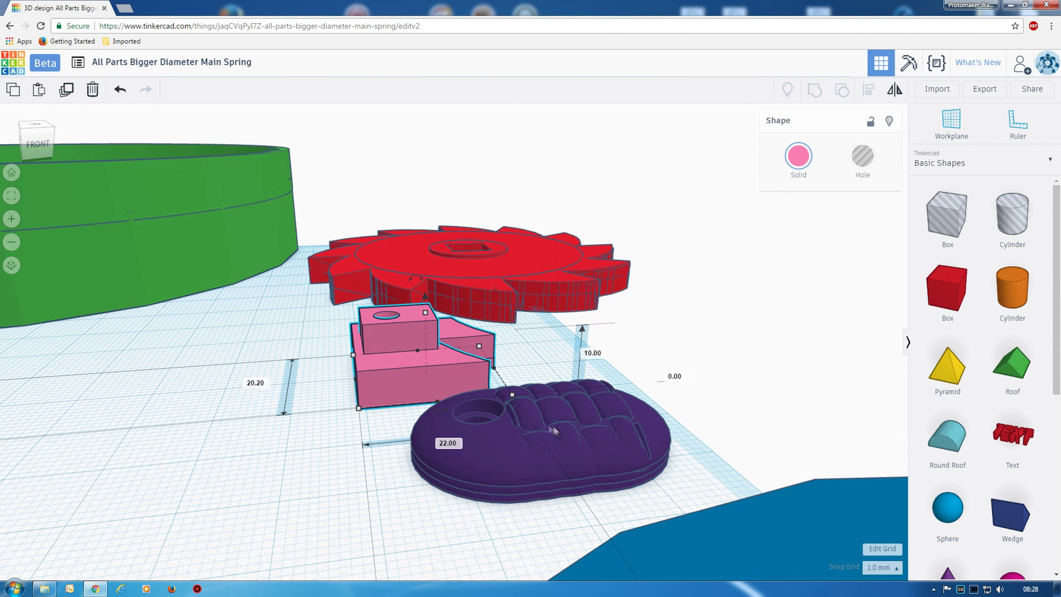
{"action": "scroll", "coordinate": [551, 428], "scroll_direction": "down", "scroll_amount": 8}
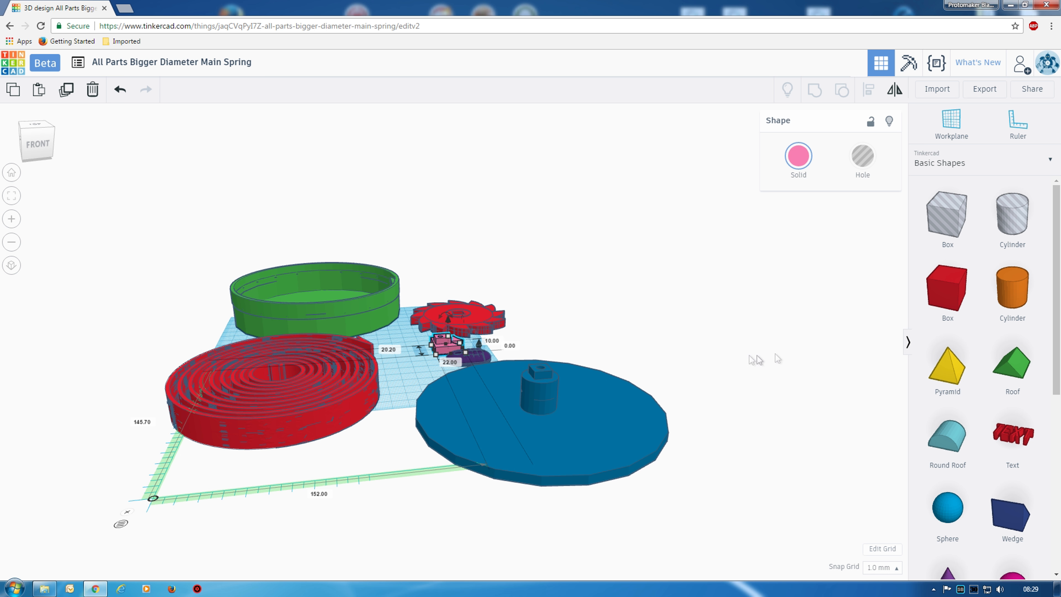
Step: Examine the main spring's coils and its inner and outer ends from the home view and other angles
{"action": "right_click_drag", "start_coordinate": [770, 349], "coordinate": [844, 383]}
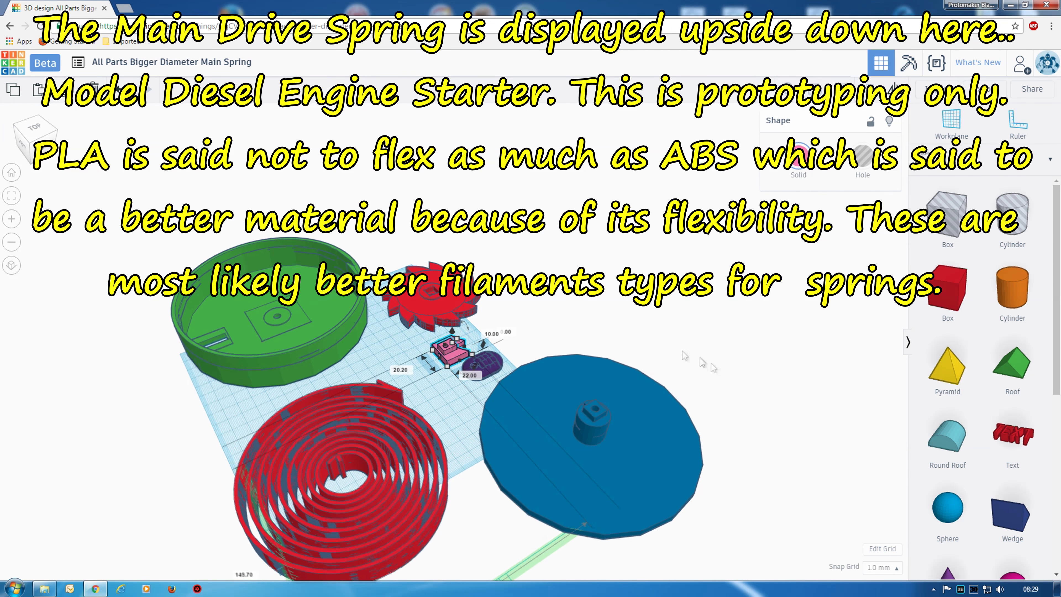
{"action": "left_click", "coordinate": [12, 172]}
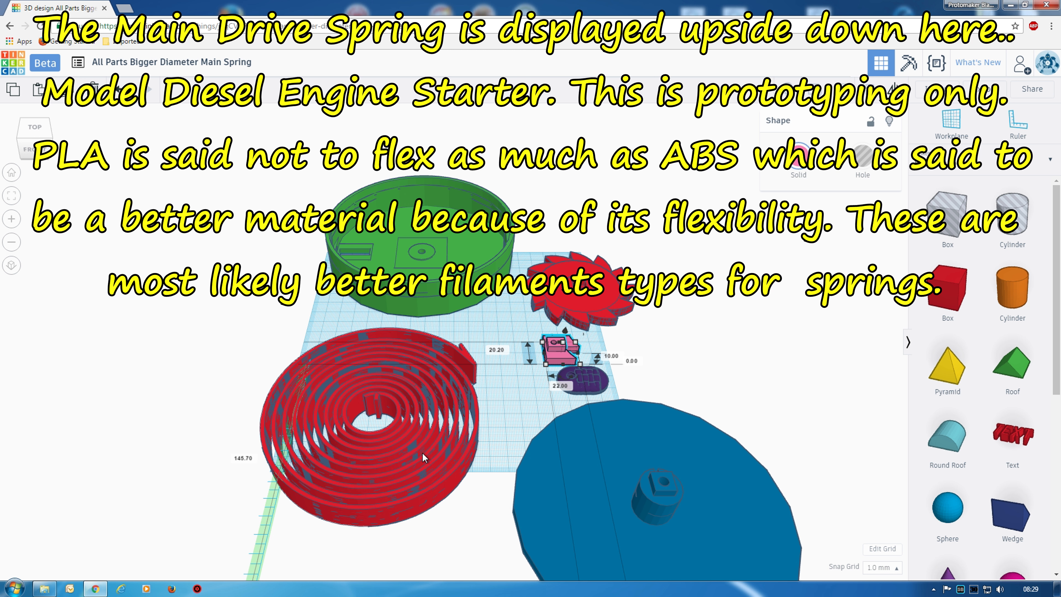
{"action": "right_click_drag", "start_coordinate": [423, 452], "coordinate": [429, 482]}
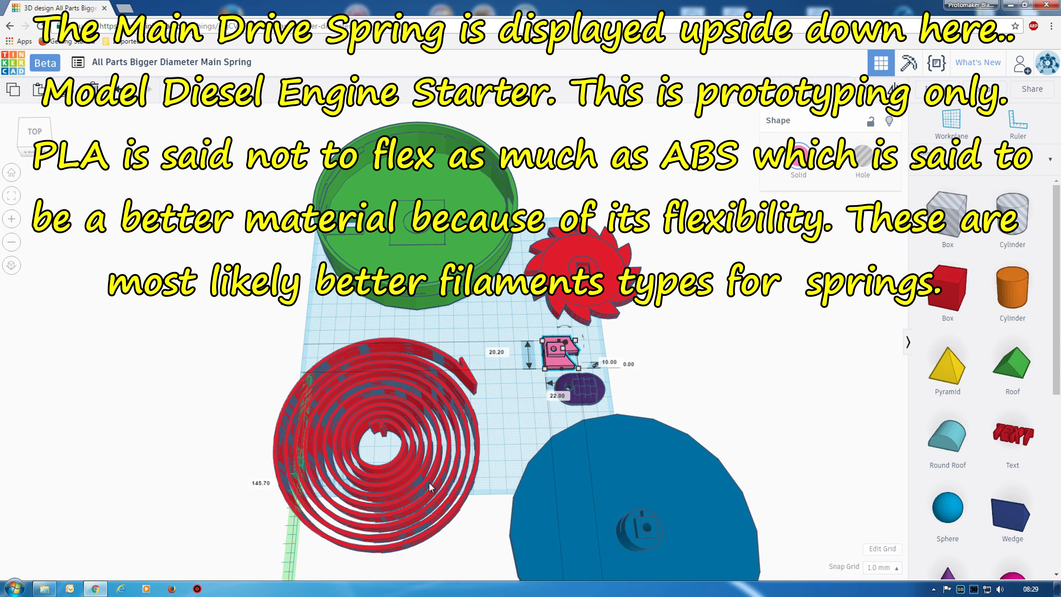
{"action": "scroll", "coordinate": [430, 476], "scroll_direction": "up", "scroll_amount": 3}
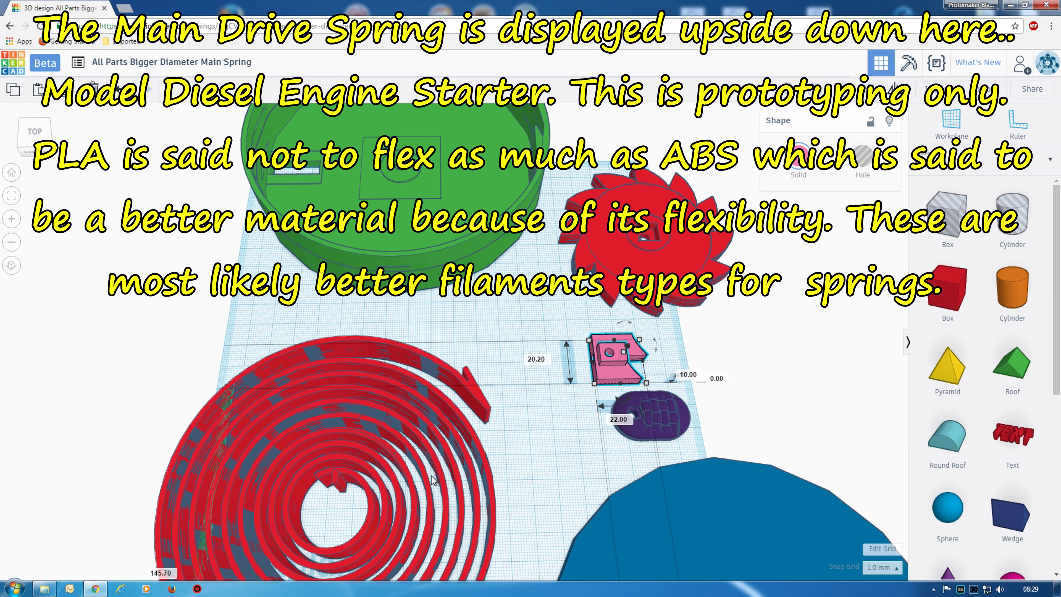
{"action": "scroll", "coordinate": [432, 480], "scroll_direction": "down", "scroll_amount": 3}
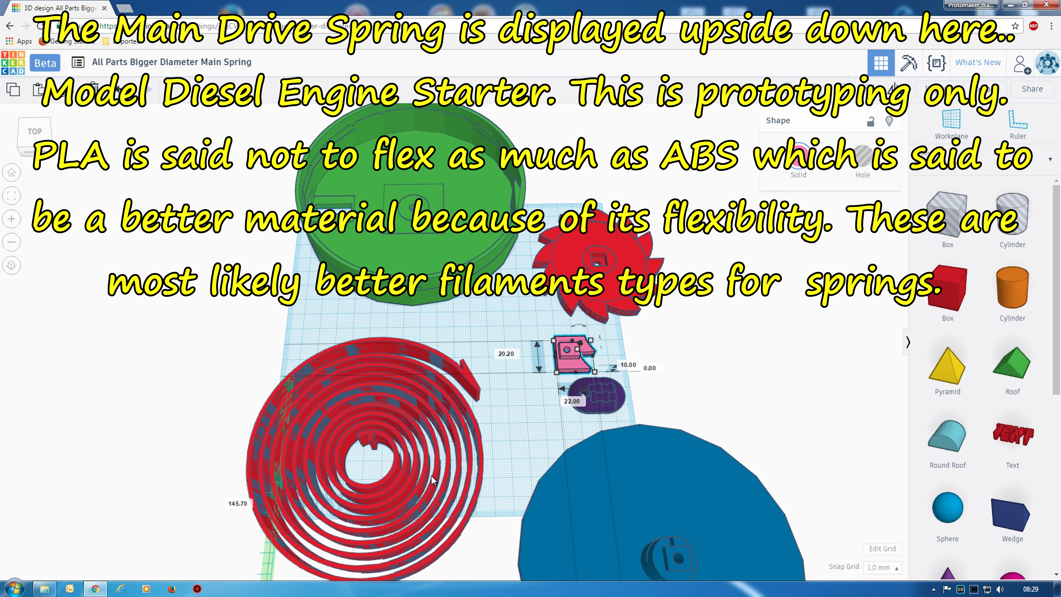
{"action": "right_click_drag", "start_coordinate": [431, 476], "coordinate": [699, 458]}
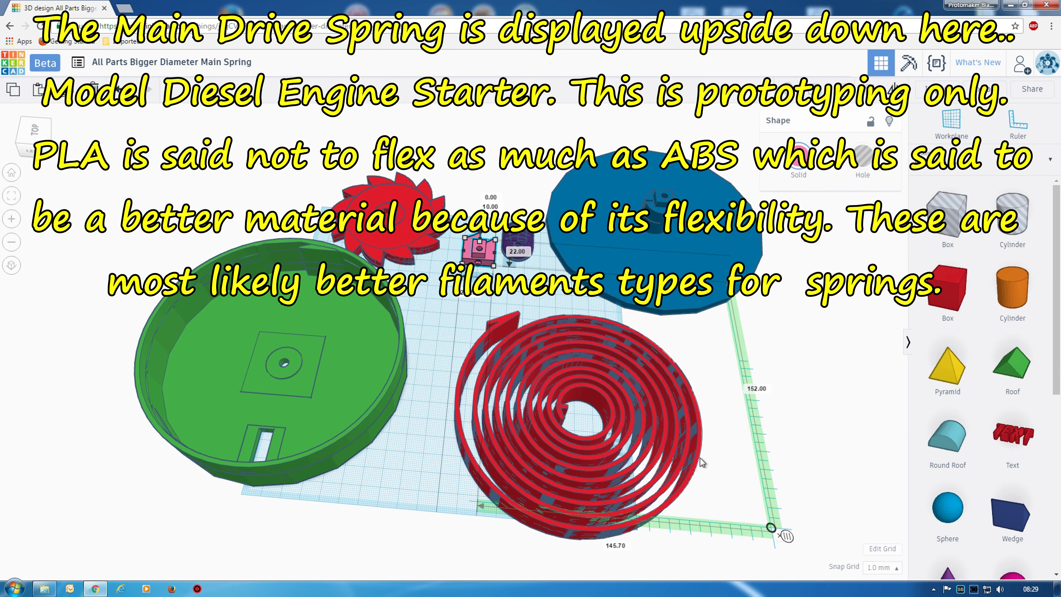
{"action": "scroll", "coordinate": [699, 458], "scroll_direction": "up", "scroll_amount": 3}
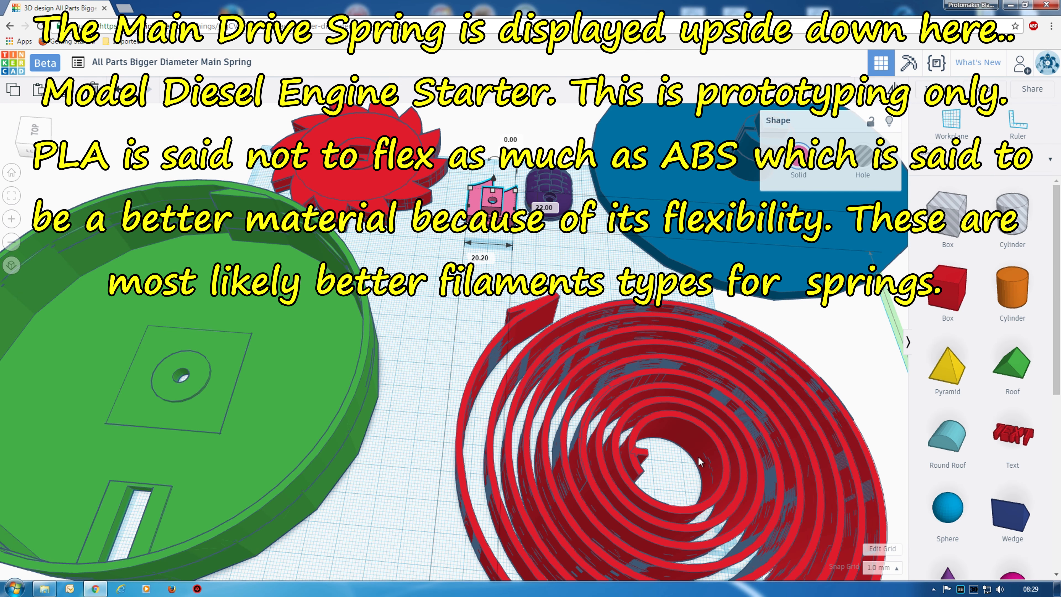
{"action": "right_click_drag", "start_coordinate": [697, 456], "coordinate": [590, 391]}
{"action": "scroll", "coordinate": [590, 391], "scroll_direction": "down", "scroll_amount": 6}
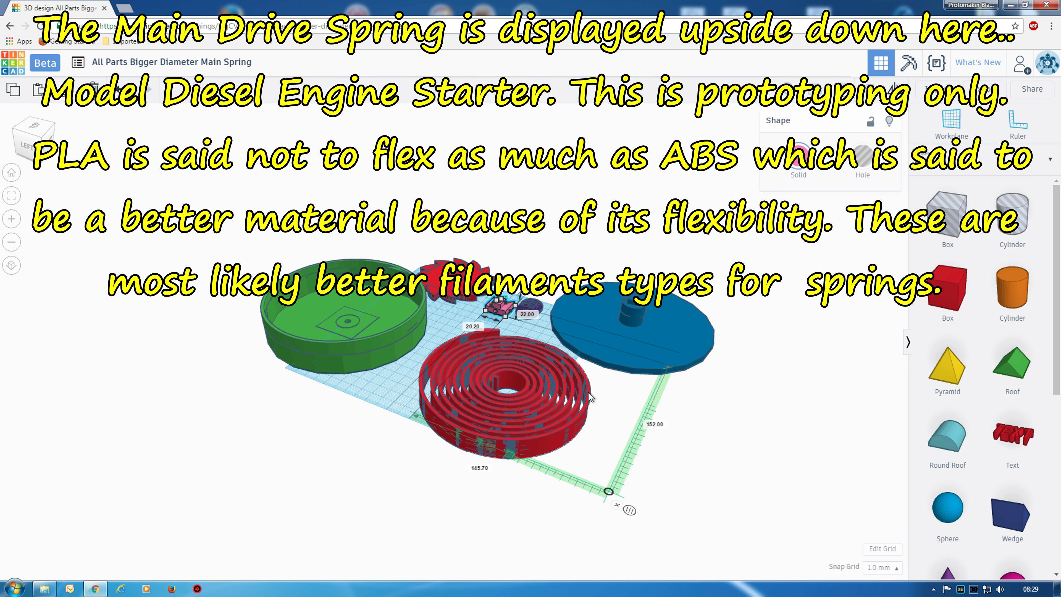
{"action": "scroll", "coordinate": [748, 377], "scroll_direction": "down", "scroll_amount": 2}
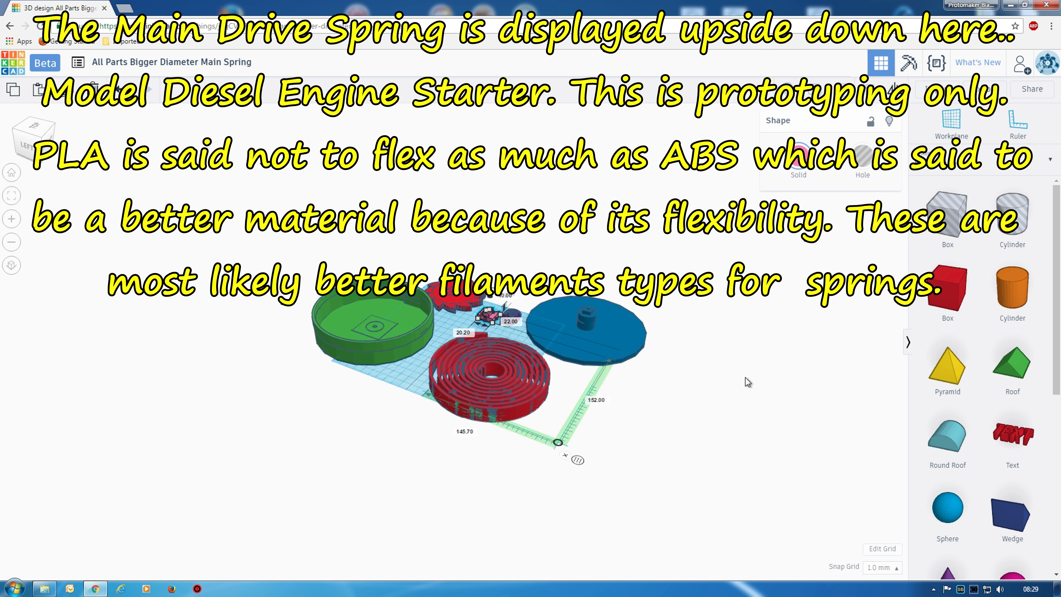
Step: Dismiss the ruler from the workplane and deselect the pink pawl
{"action": "scroll", "coordinate": [746, 378], "scroll_direction": "up", "scroll_amount": 2}
{"action": "scroll", "coordinate": [764, 420], "scroll_direction": "up", "scroll_amount": 2}
{"action": "right_click_drag", "start_coordinate": [766, 421], "coordinate": [797, 491]}
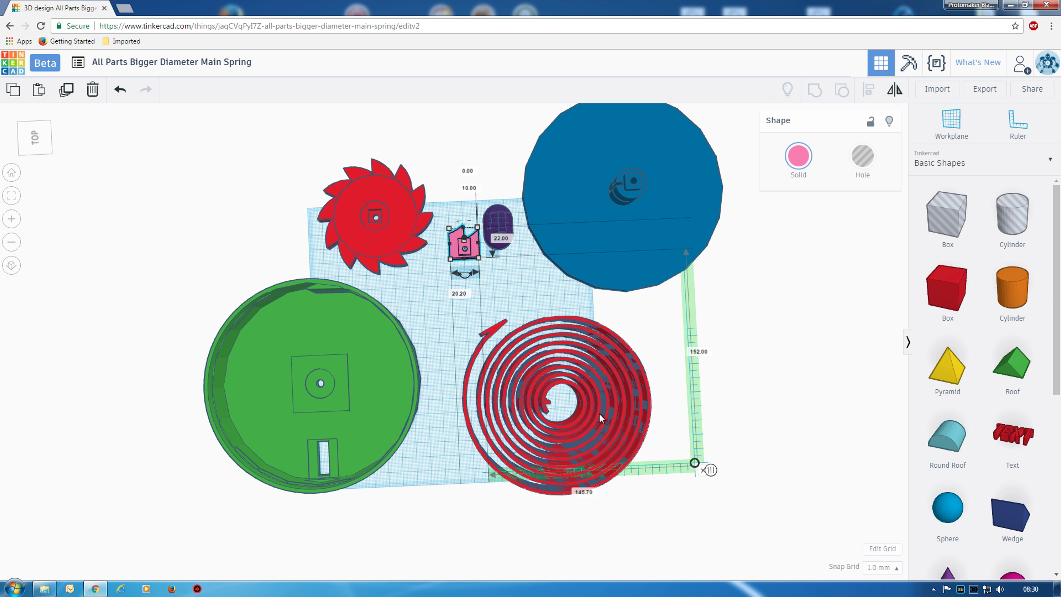
{"action": "left_click", "coordinate": [707, 471]}
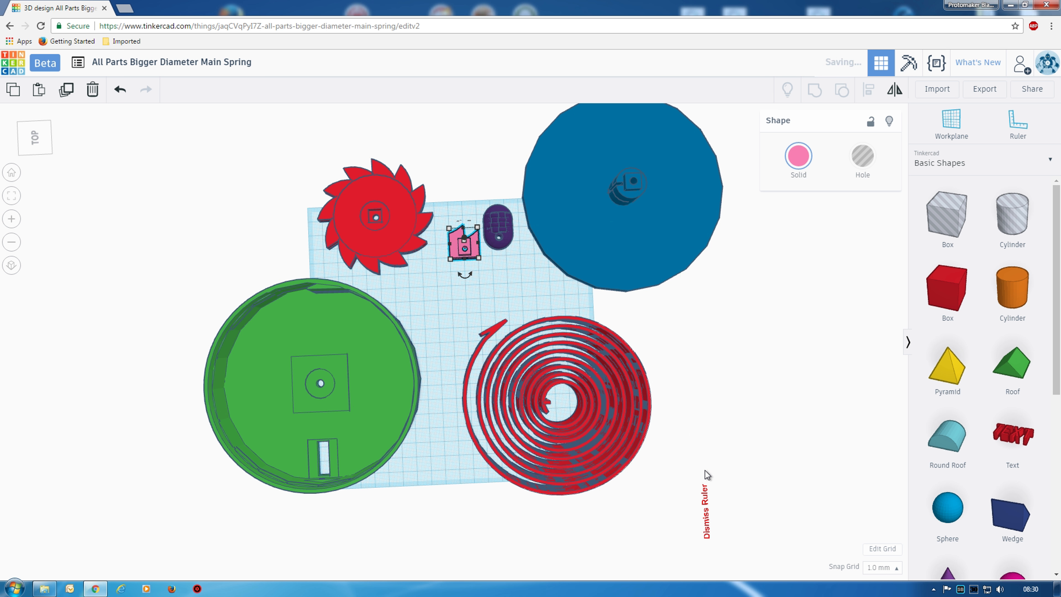
{"action": "left_click", "coordinate": [706, 471]}
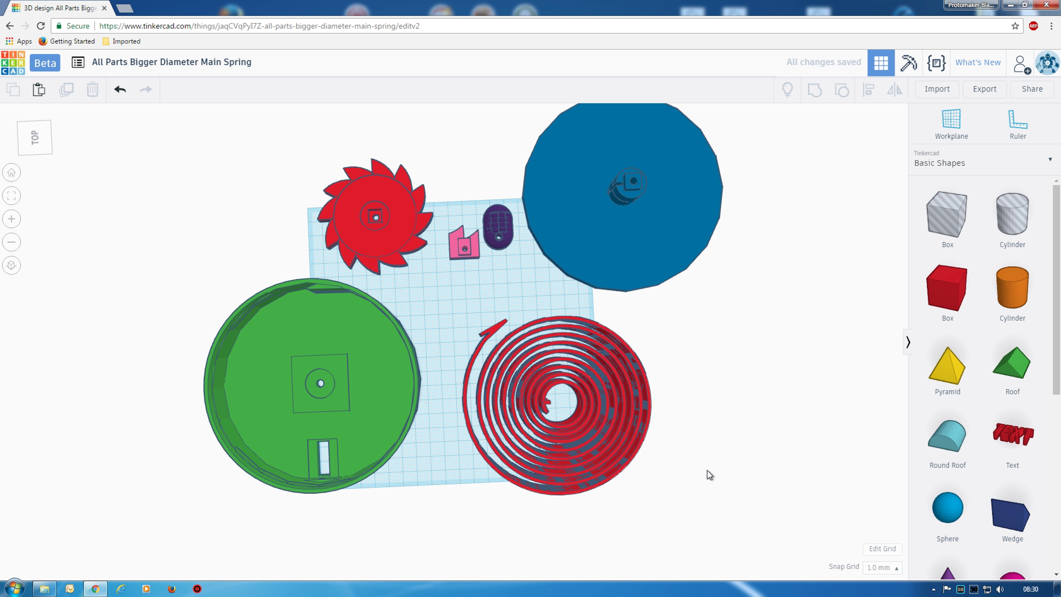
Step: Examine the green housing and the red main spring alongside the other starter parts, from above and at lower side angles
{"action": "scroll", "coordinate": [712, 470], "scroll_direction": "up", "scroll_amount": 3}
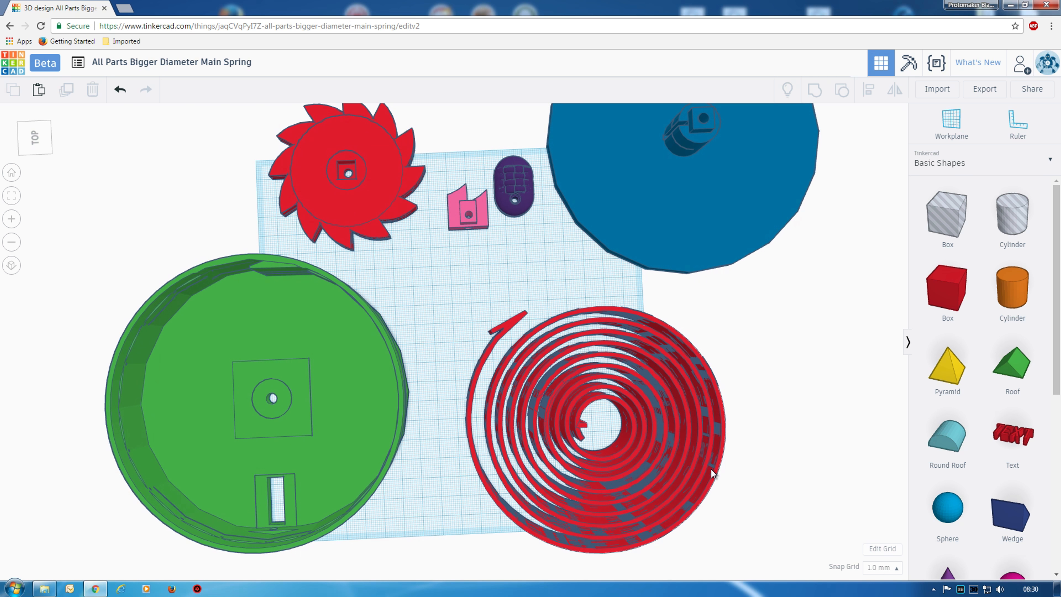
{"action": "scroll", "coordinate": [730, 472], "scroll_direction": "down", "scroll_amount": 3}
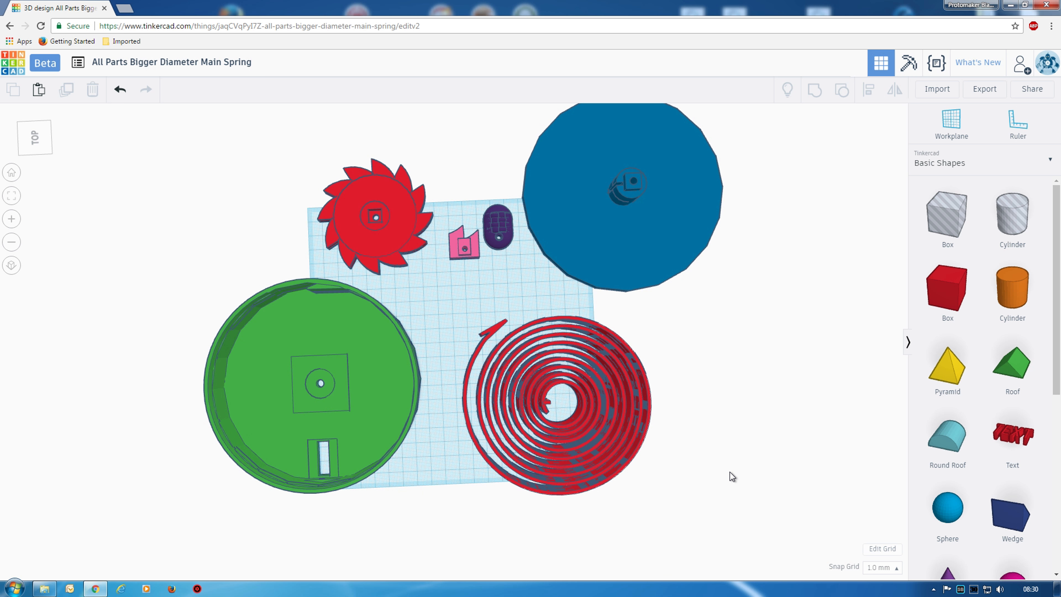
{"action": "mouse_move", "coordinate": [733, 458]}
{"action": "right_mouse_down"}
{"action": "mouse_move", "coordinate": [671, 429]}
{"action": "mouse_move", "coordinate": [656, 382]}
{"action": "mouse_move", "coordinate": [678, 403]}
{"action": "mouse_move", "coordinate": [733, 409]}
{"action": "mouse_move", "coordinate": [708, 406]}
{"action": "mouse_move", "coordinate": [713, 433]}
{"action": "mouse_move", "coordinate": [731, 448]}
{"action": "right_mouse_up"}
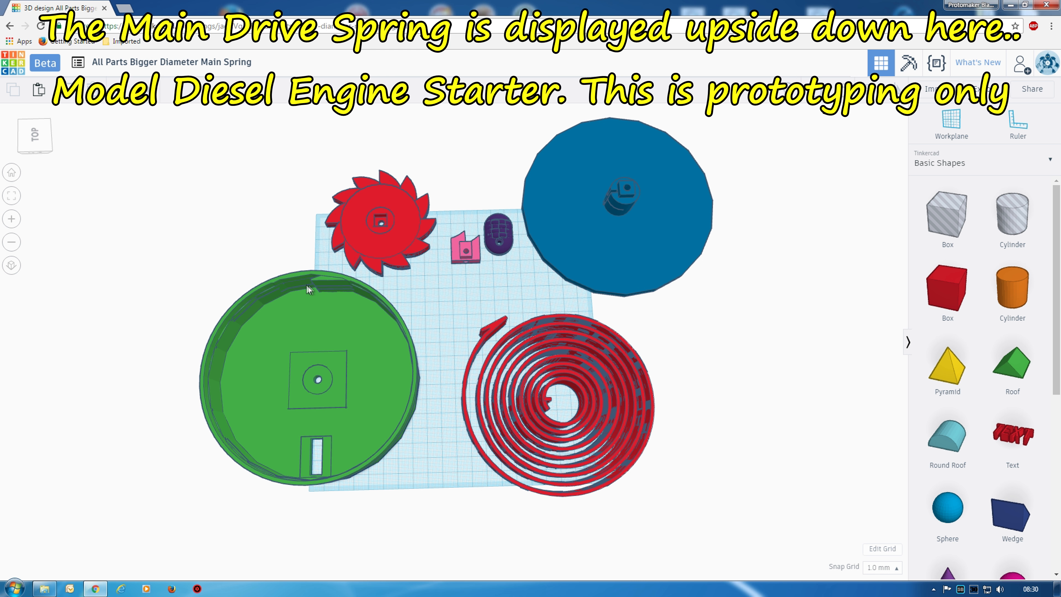
{"action": "scroll", "coordinate": [314, 312], "scroll_direction": "up", "scroll_amount": 5}
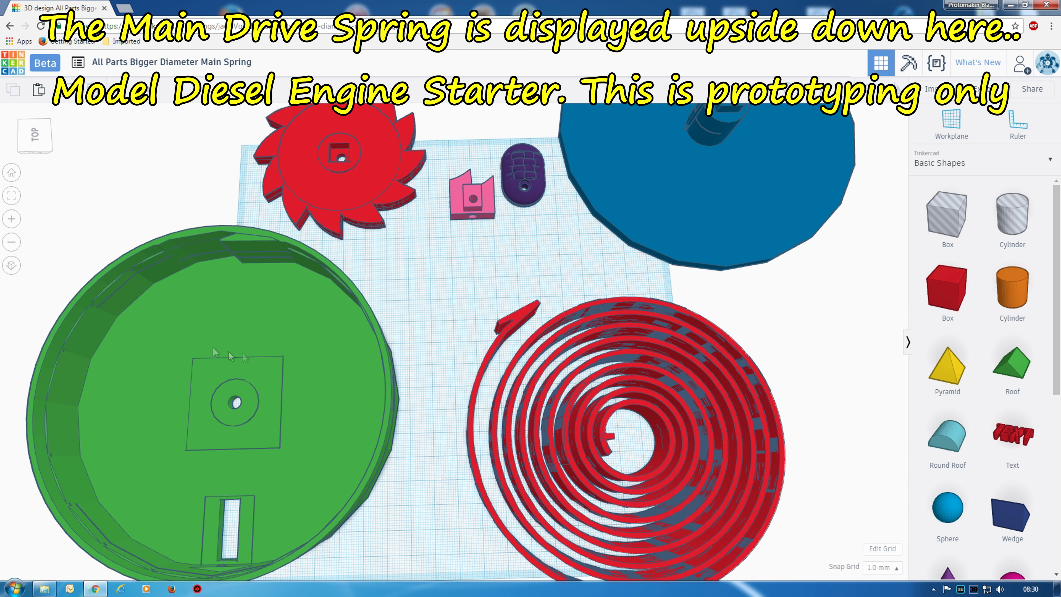
{"action": "mouse_move", "coordinate": [639, 377]}
{"action": "right_mouse_down"}
{"action": "mouse_move", "coordinate": [633, 366]}
{"action": "mouse_move", "coordinate": [635, 377]}
{"action": "right_mouse_up"}
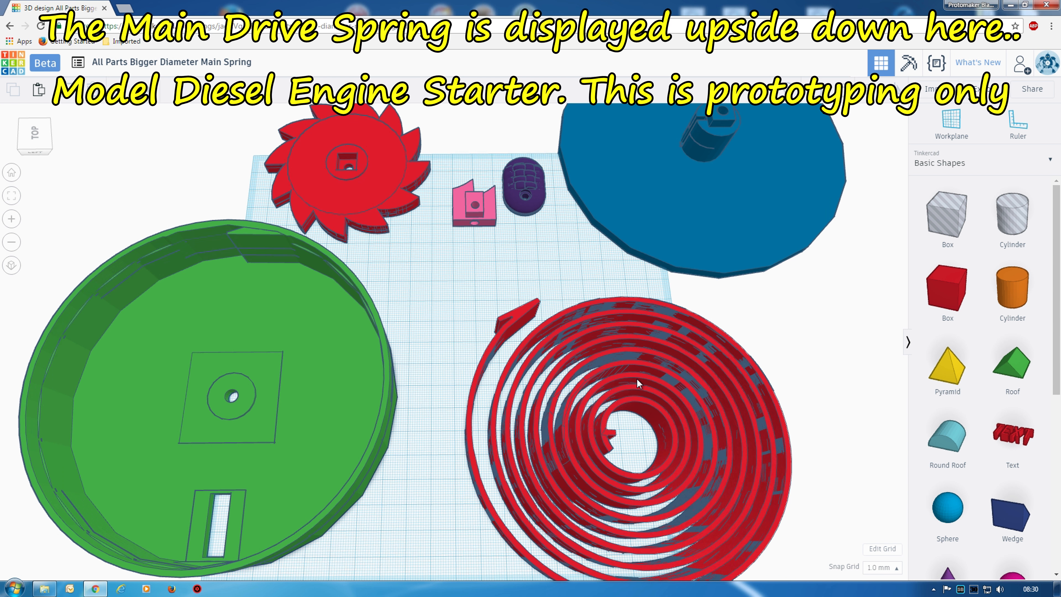
{"action": "scroll", "coordinate": [637, 379], "scroll_direction": "down", "scroll_amount": 3}
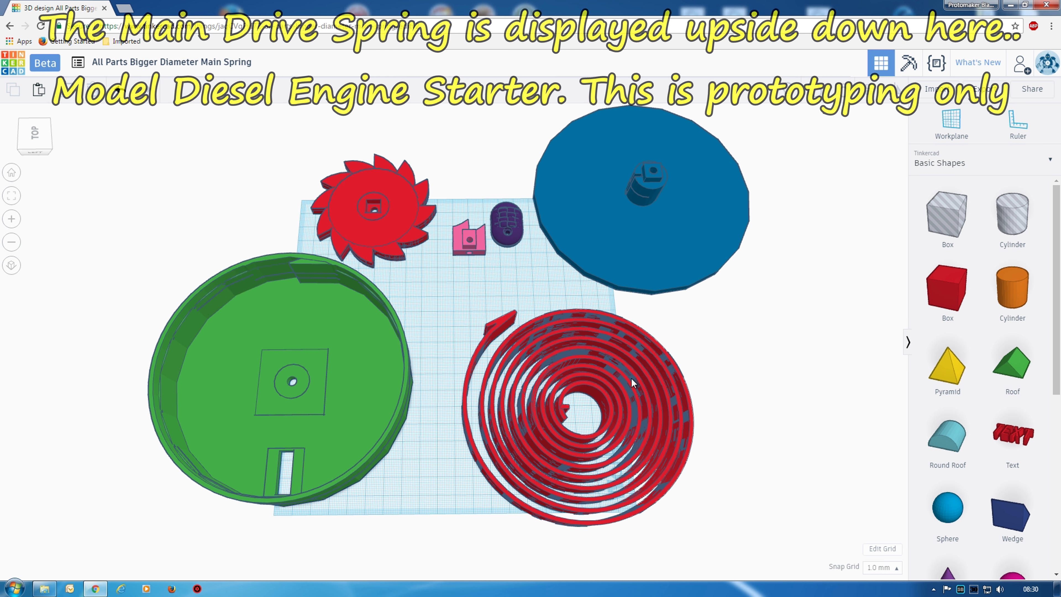
{"action": "right_click_drag", "start_coordinate": [624, 375], "coordinate": [628, 302]}
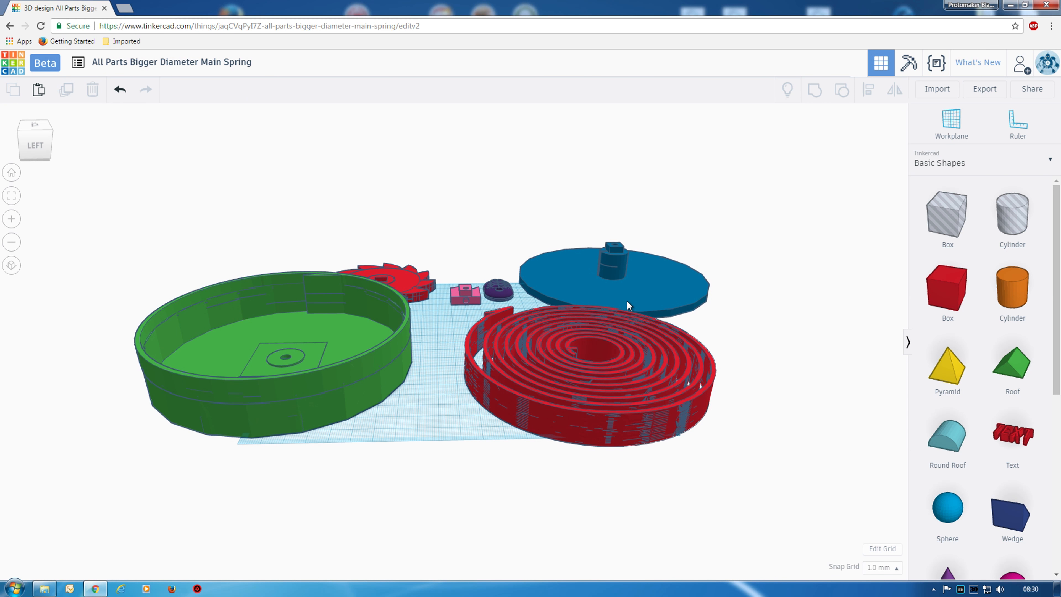
{"action": "right_click_drag", "start_coordinate": [608, 368], "coordinate": [600, 401]}
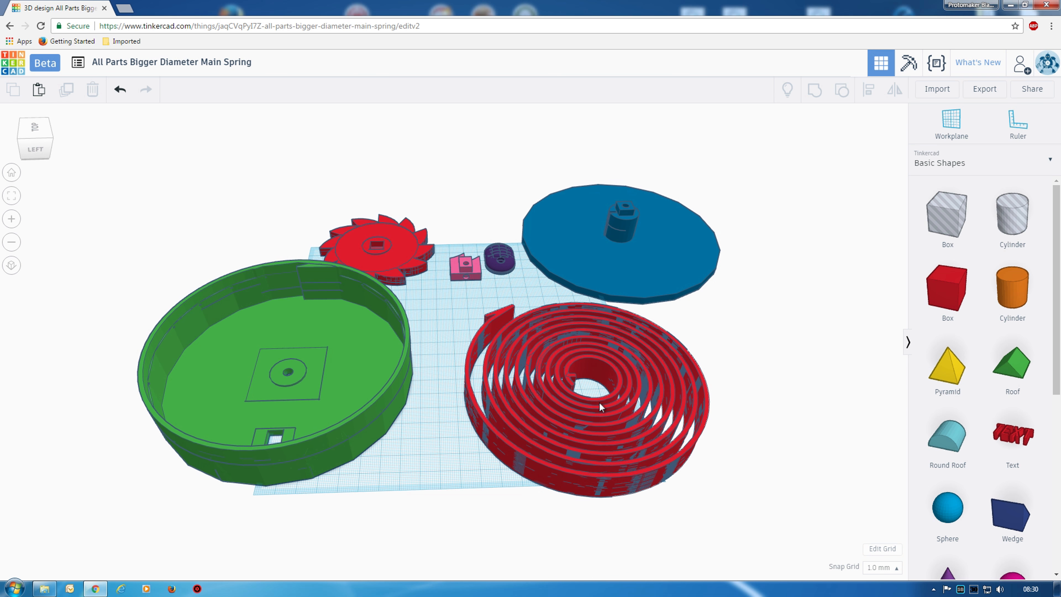
{"action": "right_click_drag", "start_coordinate": [360, 382], "coordinate": [383, 365]}
{"action": "scroll", "coordinate": [386, 366], "scroll_direction": "down", "scroll_amount": 3}
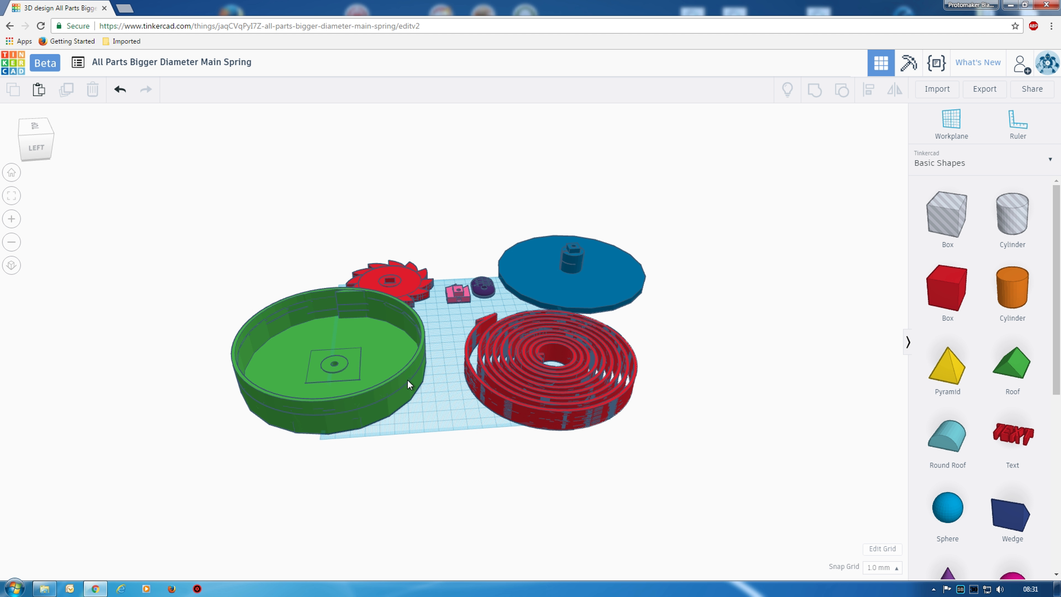
{"action": "right_click_drag", "start_coordinate": [408, 380], "coordinate": [399, 398]}
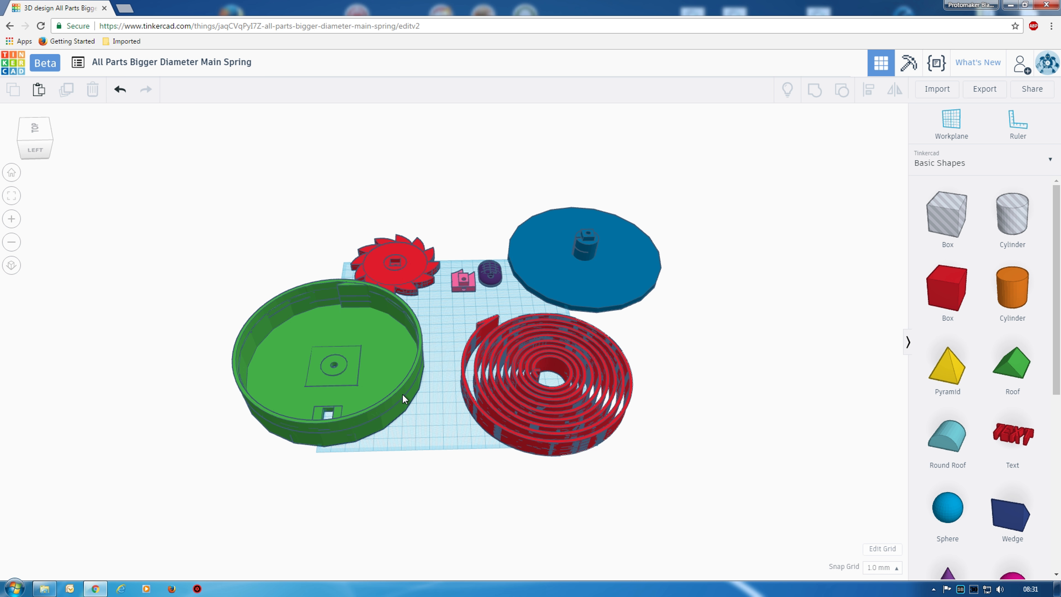